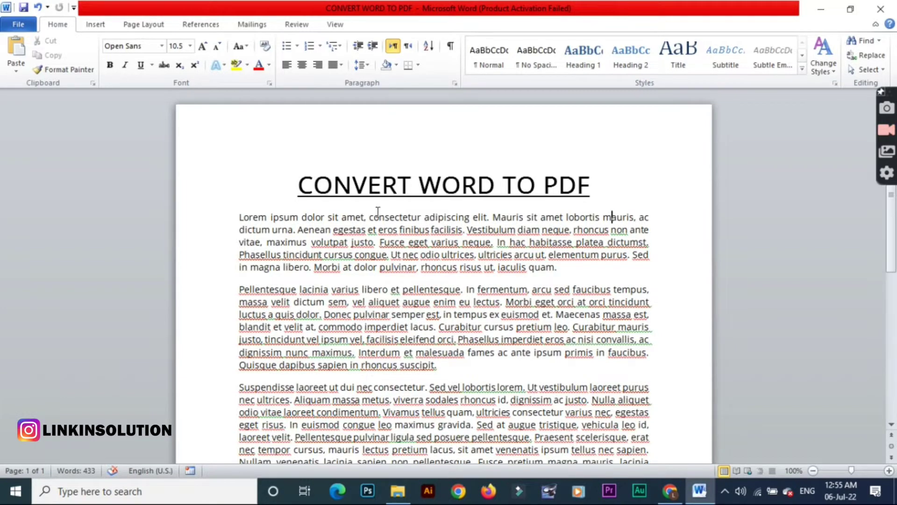
Review the document, selecting then deselecting the title text and scrolling through the page.
left_click_drag(300, 186, 586, 202)
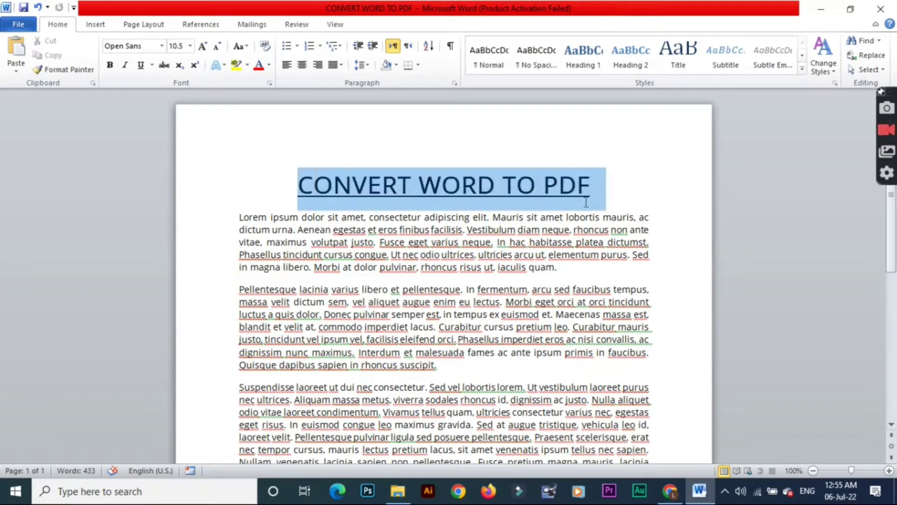
left_click(503, 267)
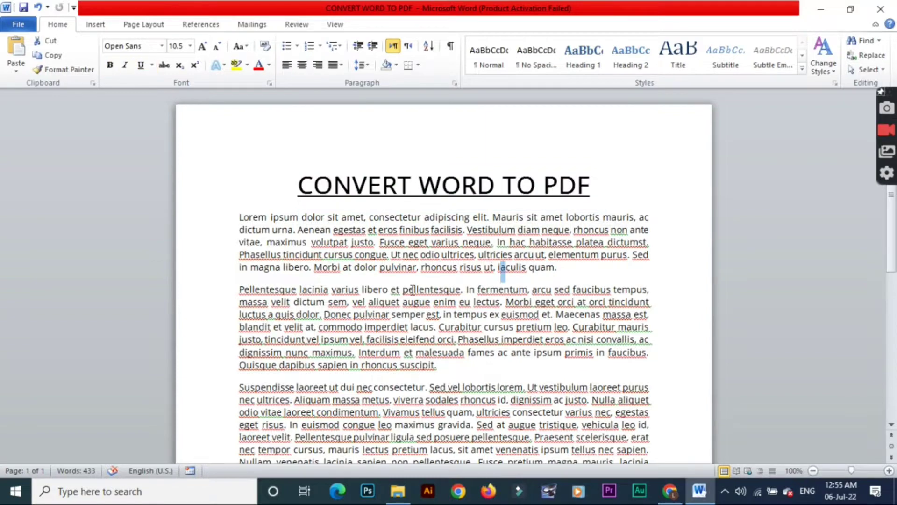
scroll(381, 299, "down", 2)
scroll(382, 299, "down", 1)
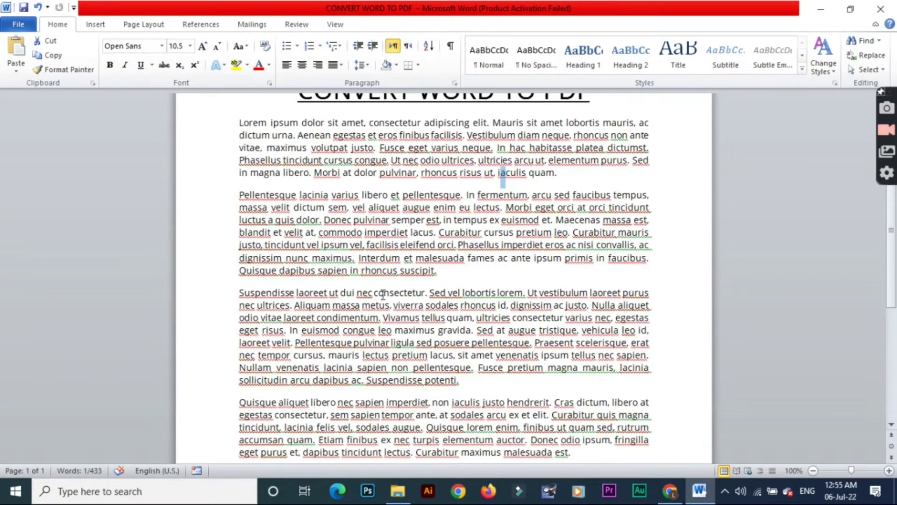
left_click(382, 294)
scroll(383, 294, "down", 2)
scroll(383, 296, "down", 1)
scroll(384, 295, "down", 1)
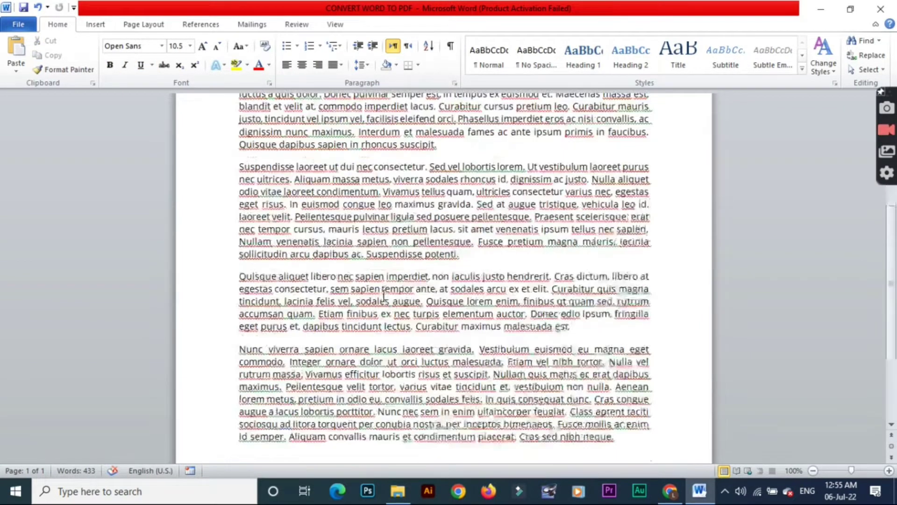
scroll(383, 296, "down", 1)
scroll(384, 295, "up", 3)
scroll(383, 295, "up", 2)
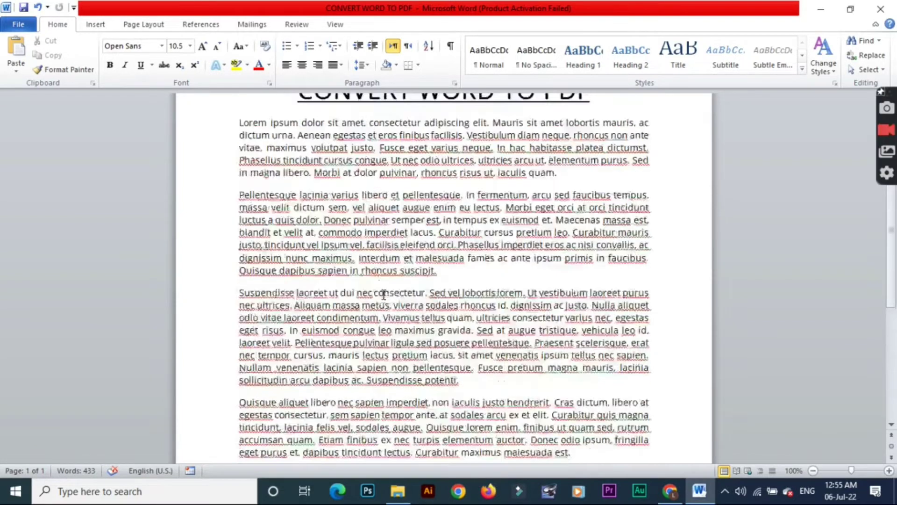
scroll(384, 296, "up", 1)
scroll(384, 296, "up", 2)
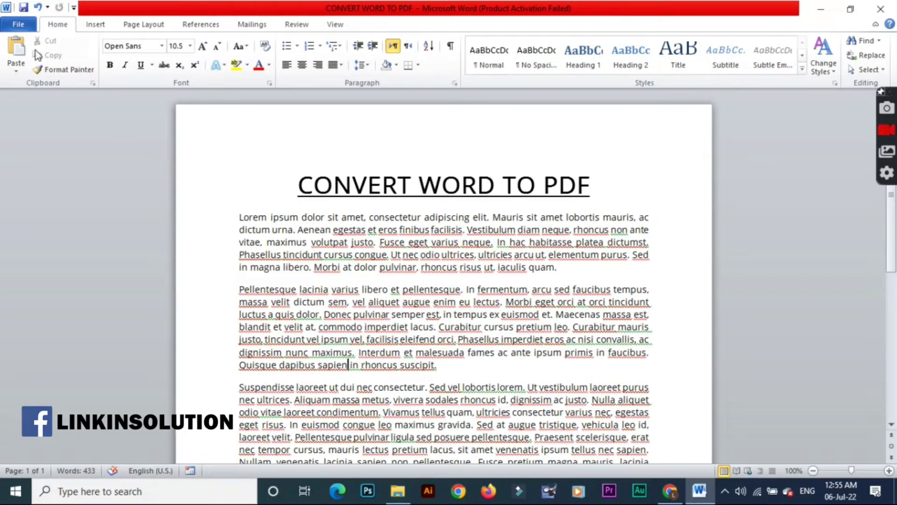
Save a PDF copy named 'CONVERT WORD TO PDF' in the same folder.
left_click(18, 24)
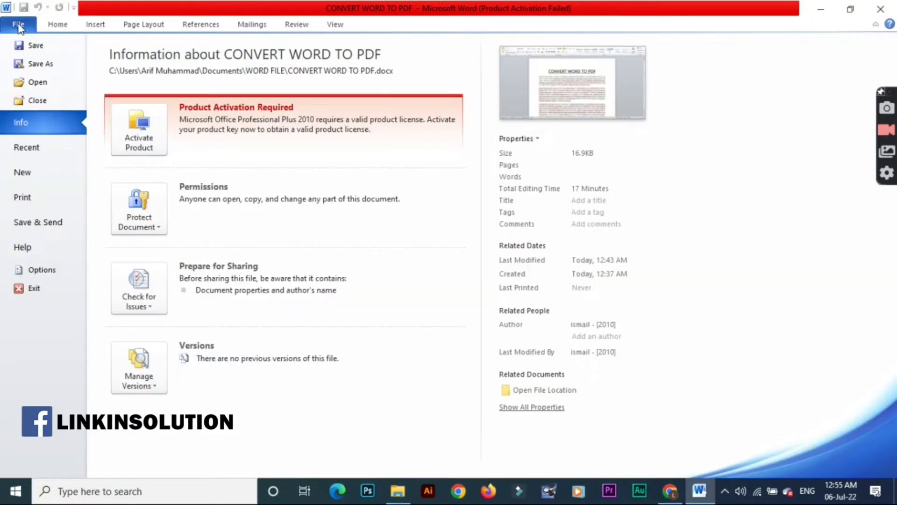
left_click(26, 62)
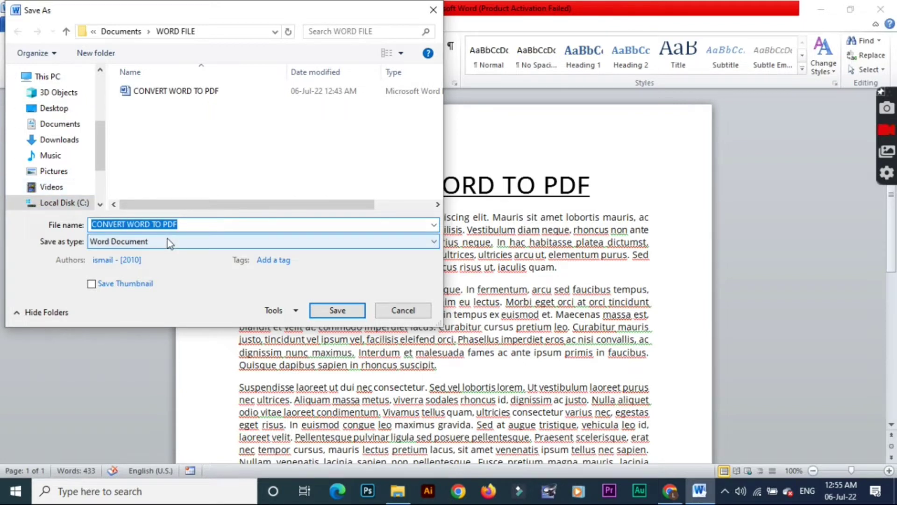
left_click(167, 240)
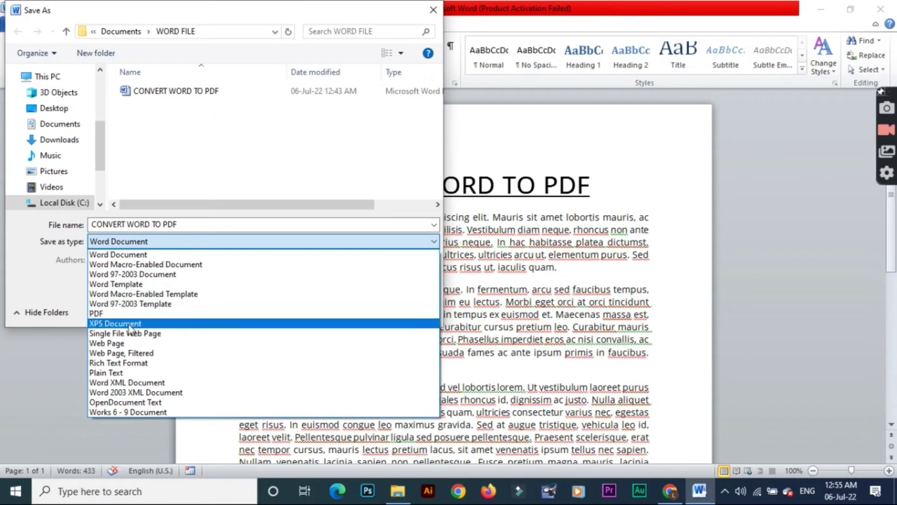
left_click(97, 314)
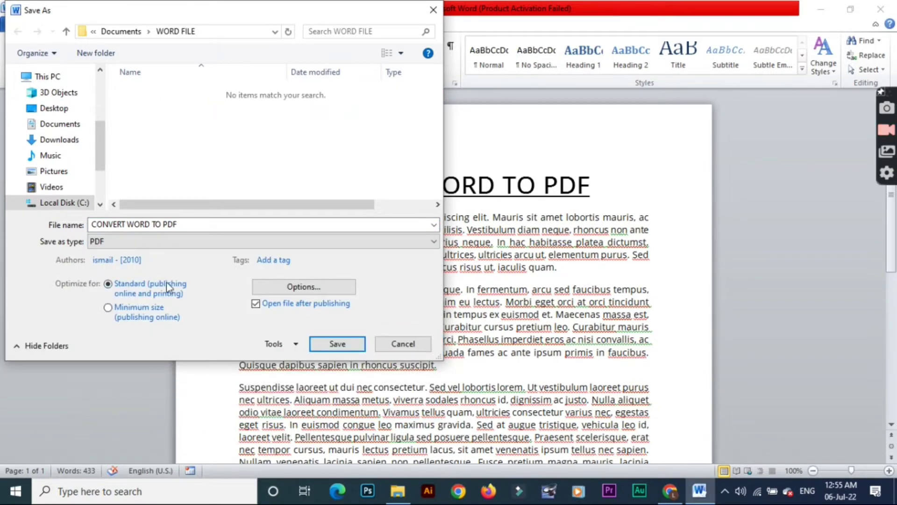
left_click(318, 345)
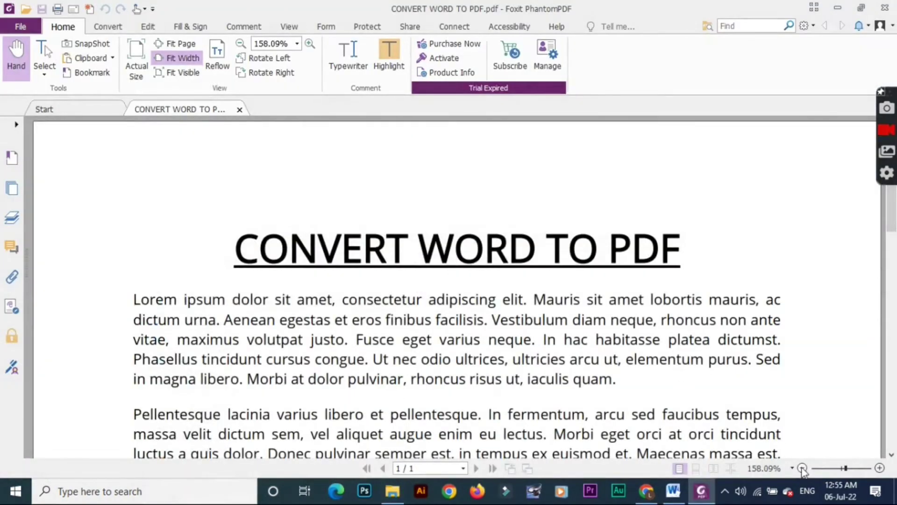
Zoom the exported PDF out to see the whole page, then close Foxit PhantomPDF.
left_click(802, 468)
left_click(803, 467)
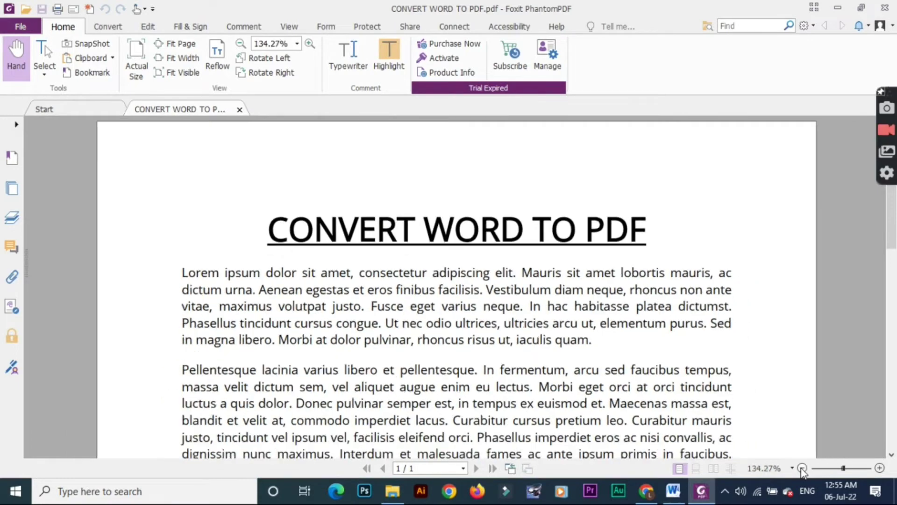
left_click(803, 468)
left_click(836, 468)
left_click_drag(836, 468, 830, 468)
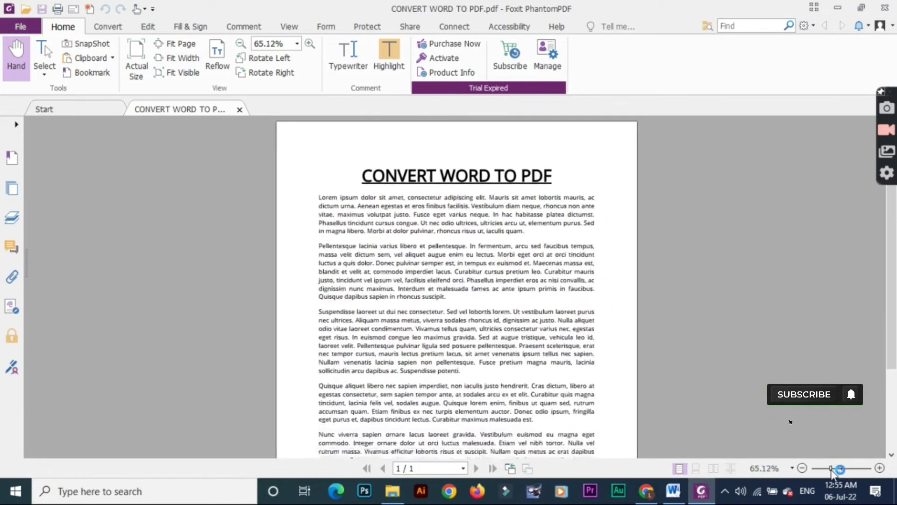
scroll(439, 290, "up", 3)
scroll(397, 229, "down", 3)
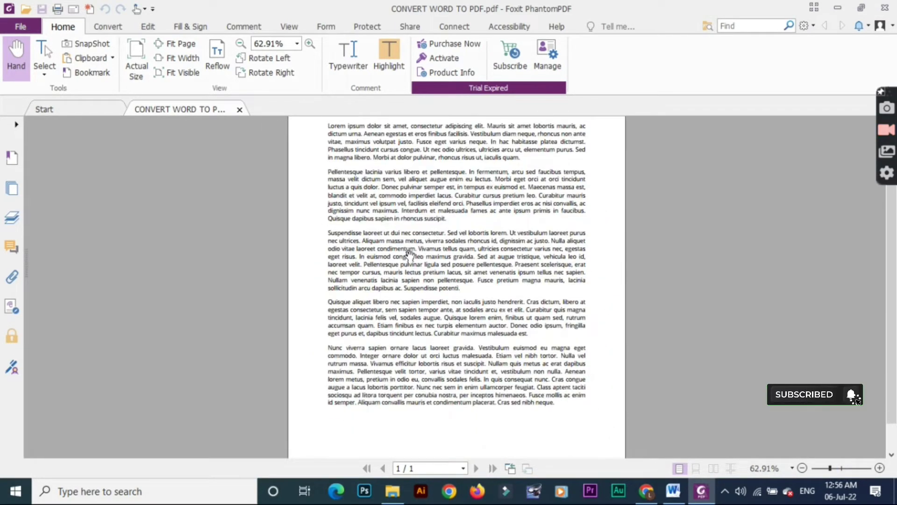
scroll(411, 253, "up", 3)
scroll(421, 219, "down", 1)
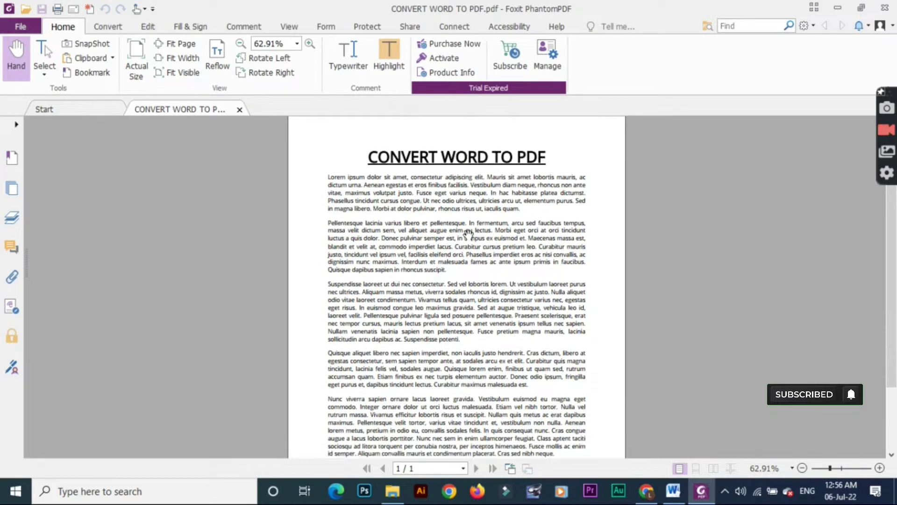
left_click(884, 8)
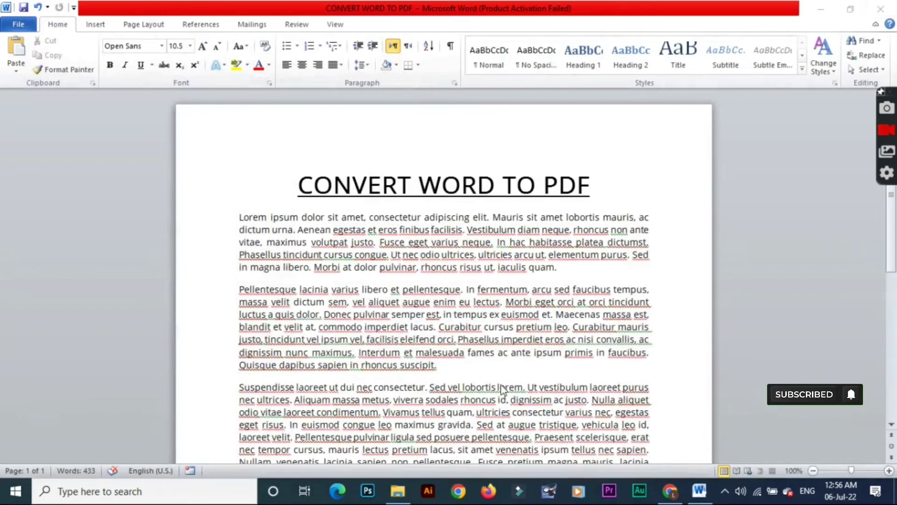
Switch the WORD FILE folder to Large icons, refresh it, and select the new PDF.
left_click(392, 491)
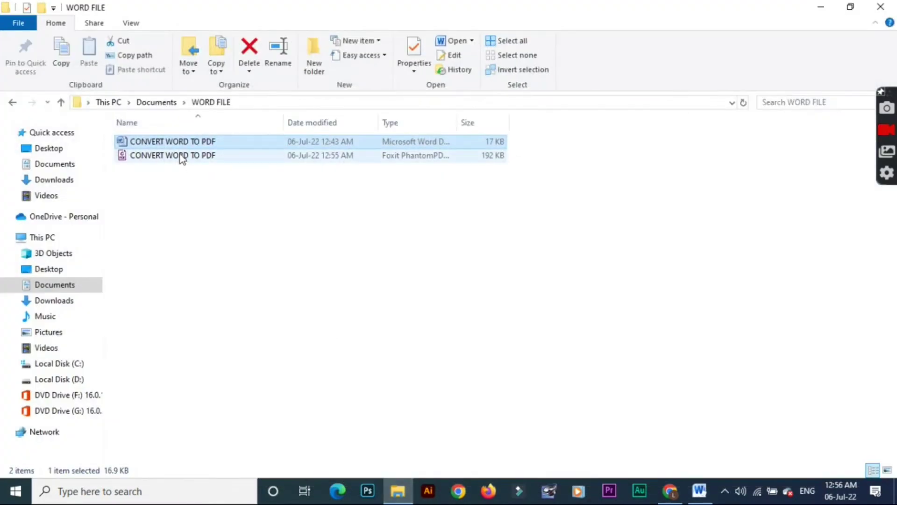
left_click(131, 23)
left_click(220, 43)
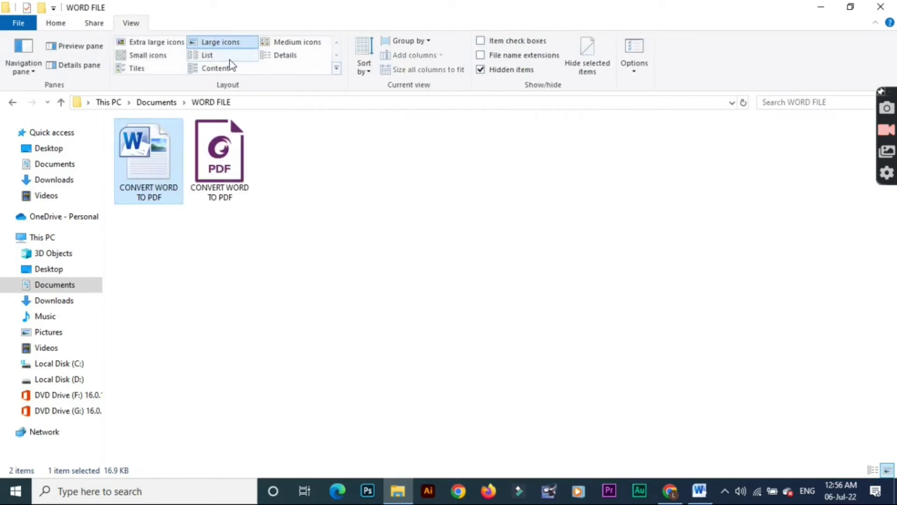
left_click(225, 180)
right_click(364, 196)
left_click(404, 248)
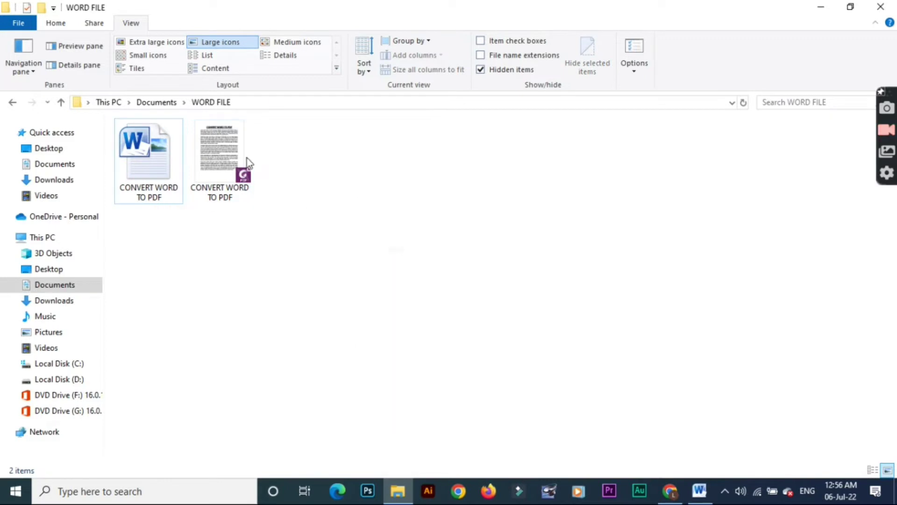
left_click(233, 153)
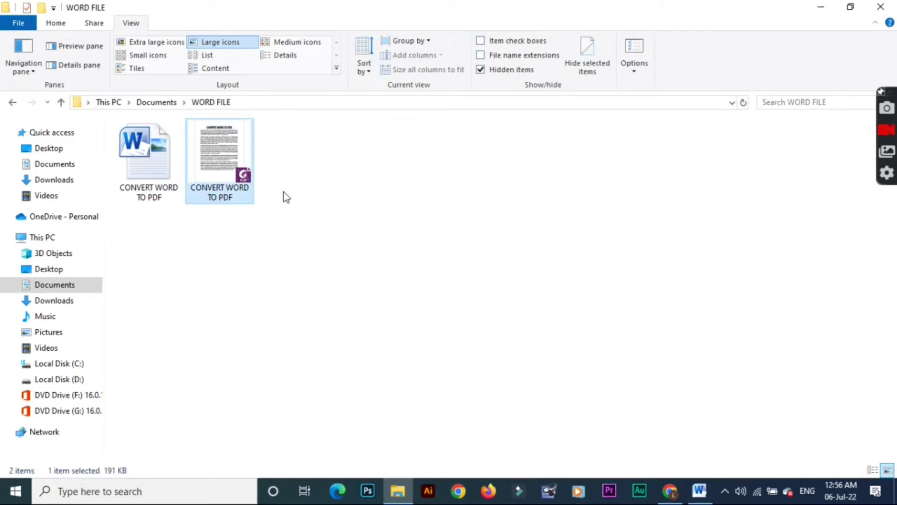
Open the Google home page in the web browser.
left_click(670, 491)
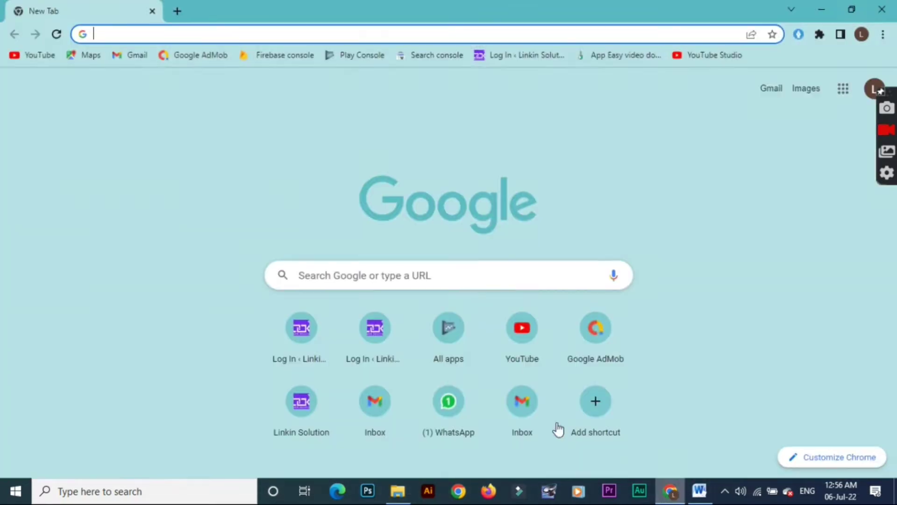
left_click(178, 33)
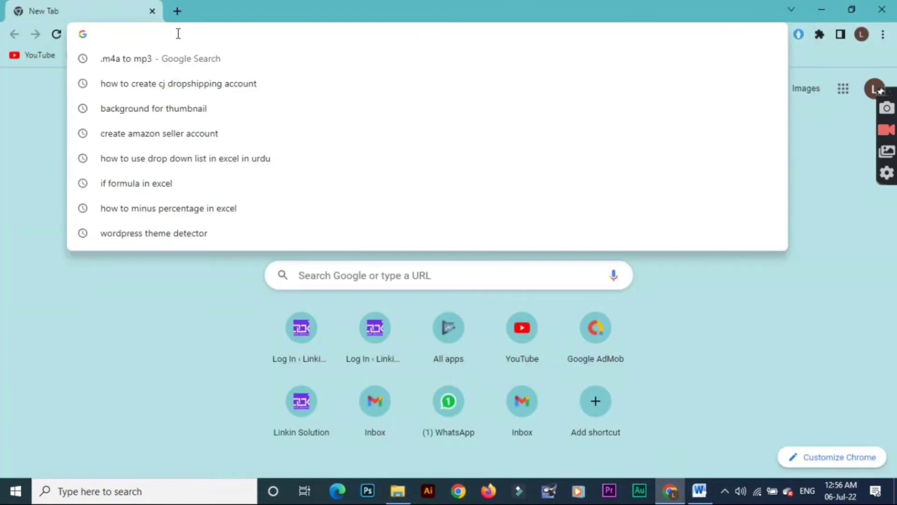
type("goog")
key("Return")
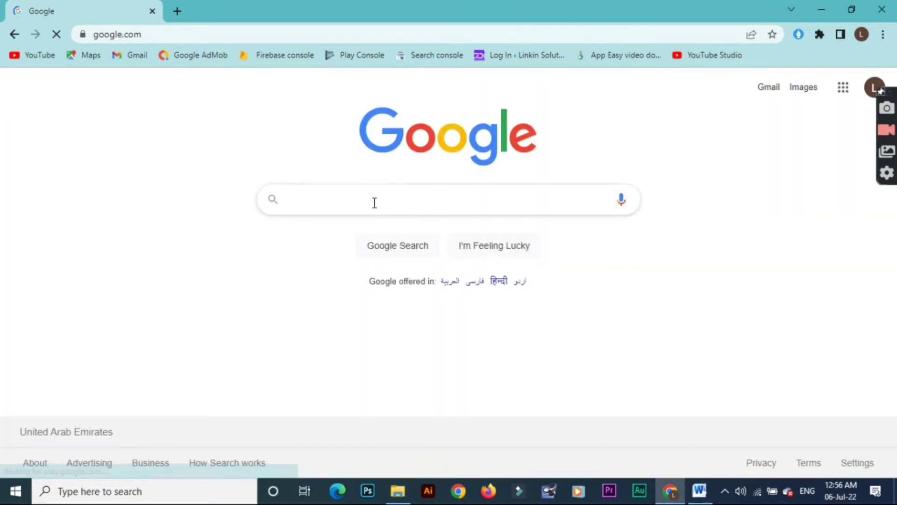
Search 'convert pdf to word' and open the iLovePDF PDF to Word converter result.
left_click(374, 203)
type("convert")
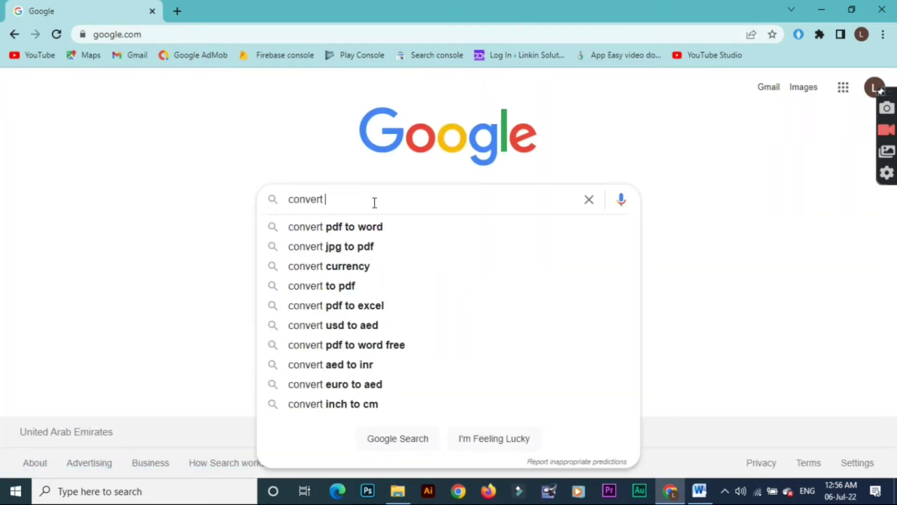
type(" pdf")
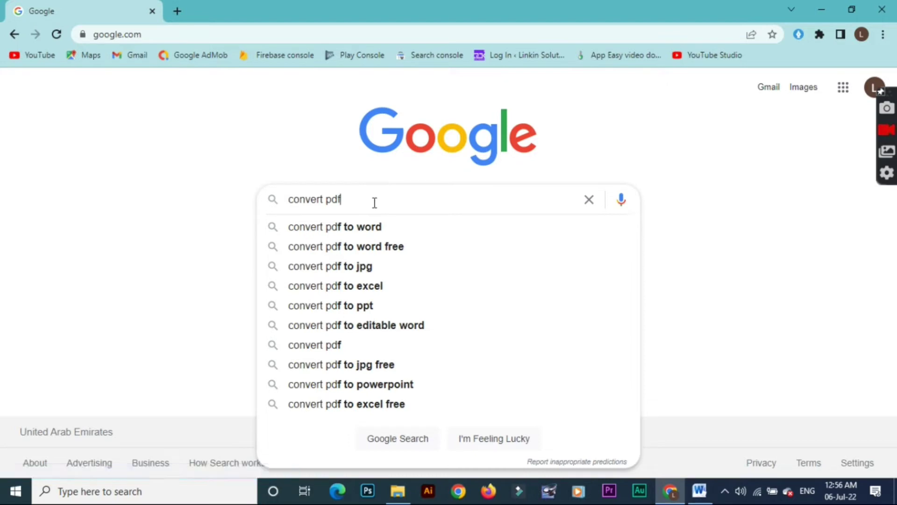
type(" to word")
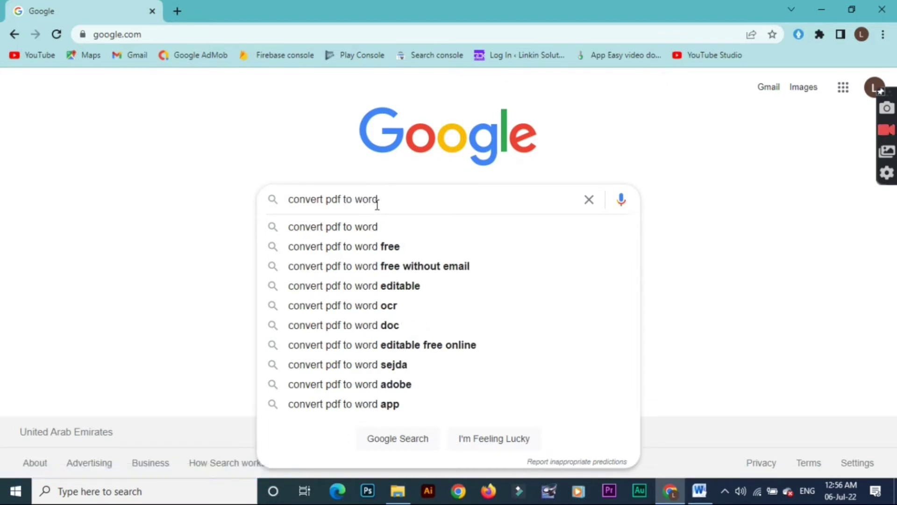
left_click(366, 226)
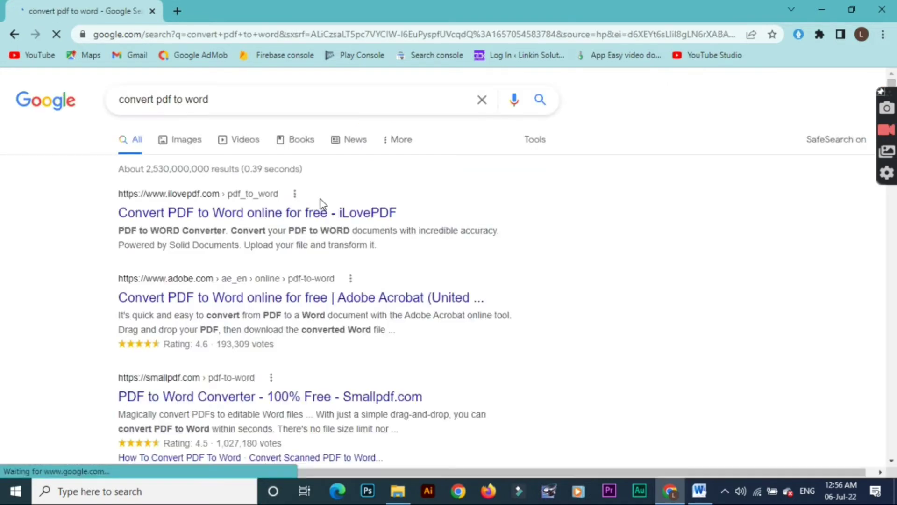
left_click(219, 214)
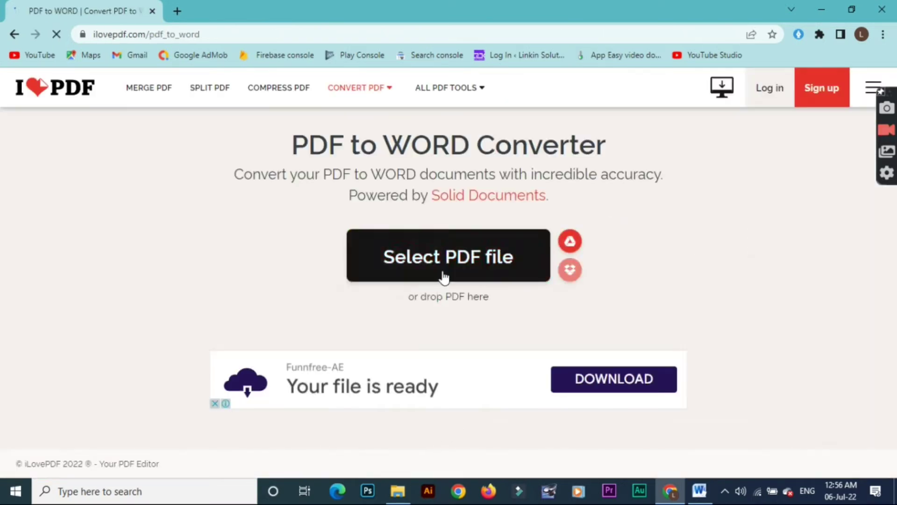
Upload CONVERT WORD TO PDF.pdf to iLovePDF, convert it to Word, and open the downloaded .docx.
left_click(397, 490)
left_click_drag(246, 171, 660, 489)
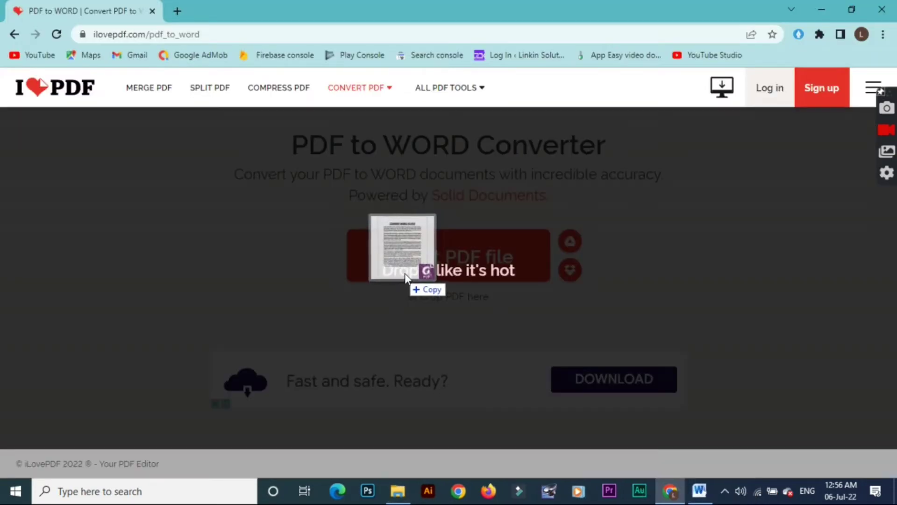
left_click_drag(660, 488, 413, 264)
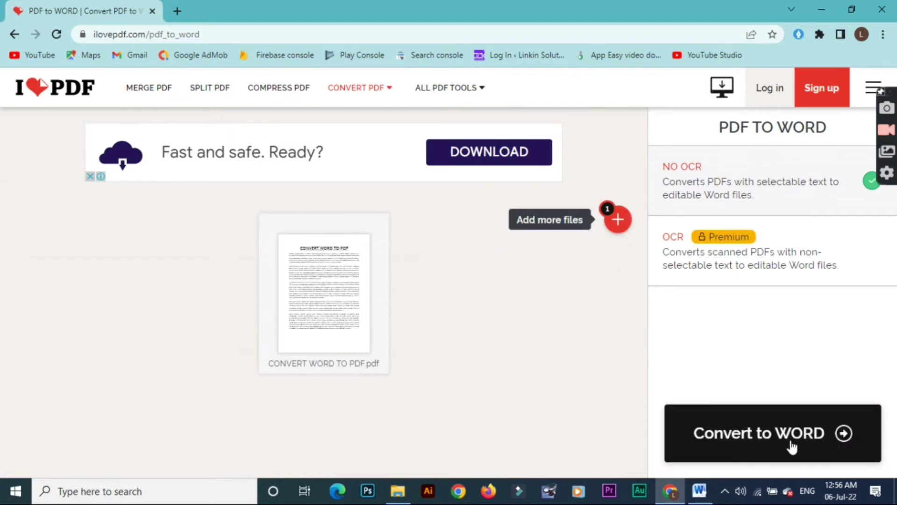
left_click(747, 423)
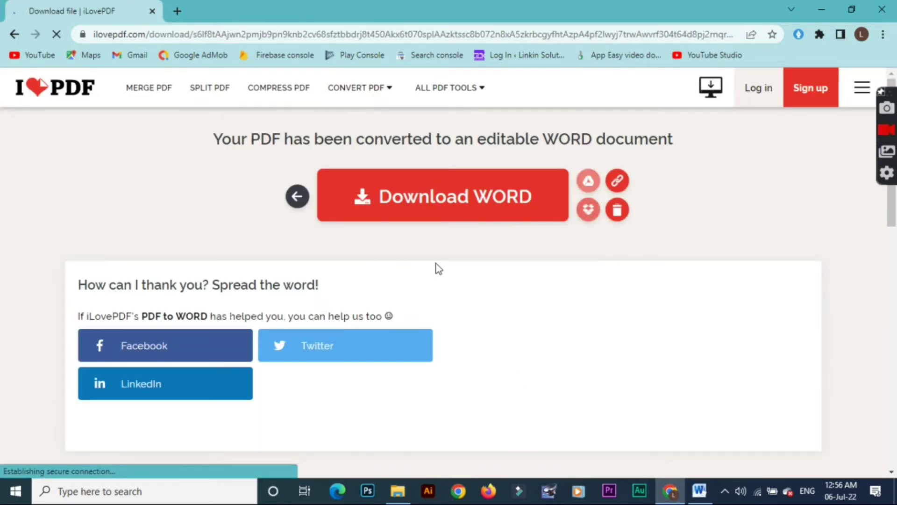
left_click(412, 208)
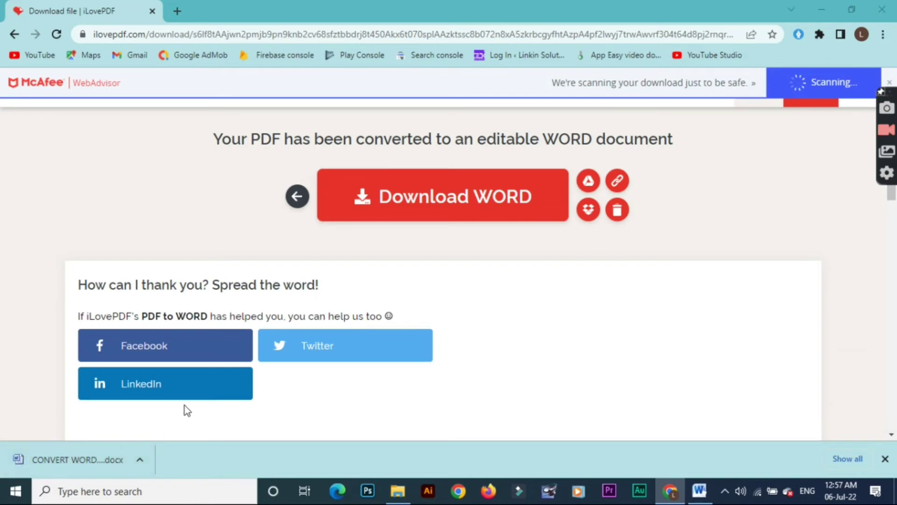
left_click(56, 461)
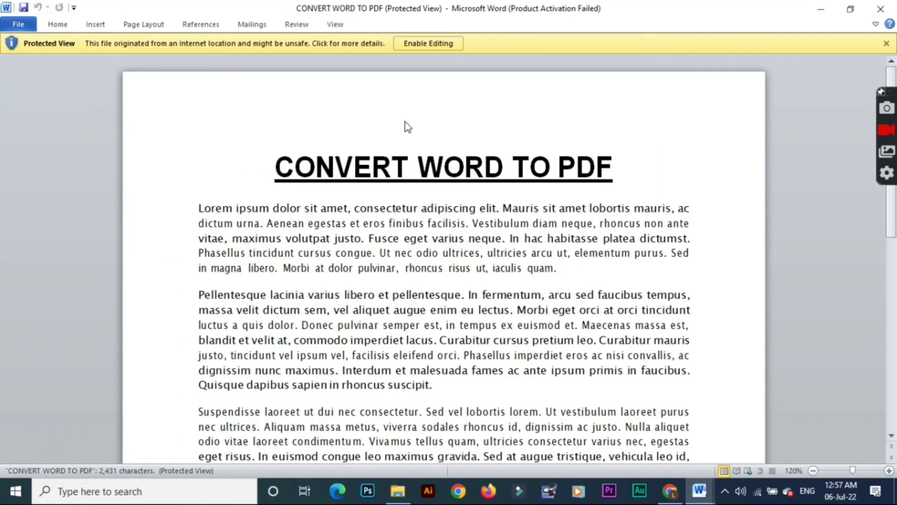
Enable editing on the converted document opened in Protected View.
left_click(400, 47)
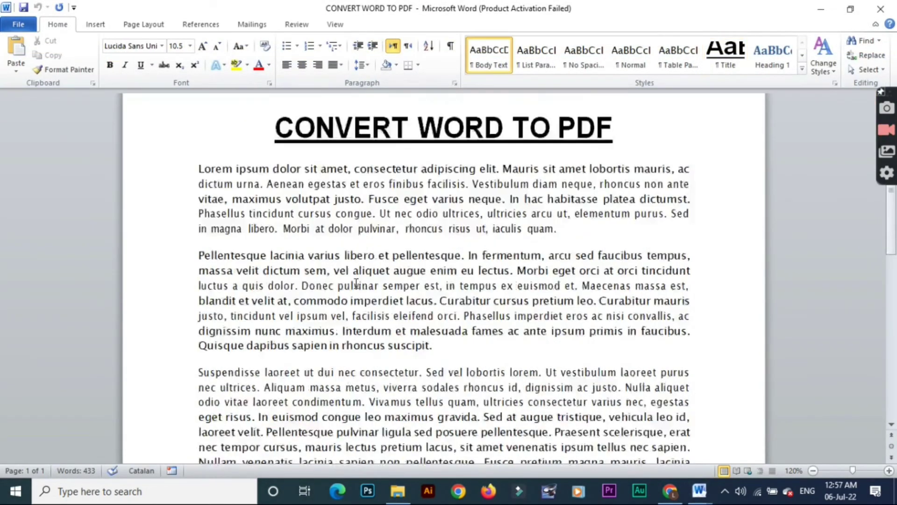
scroll(356, 284, "down", 8)
scroll(356, 284, "up", 6)
scroll(356, 284, "up", 3)
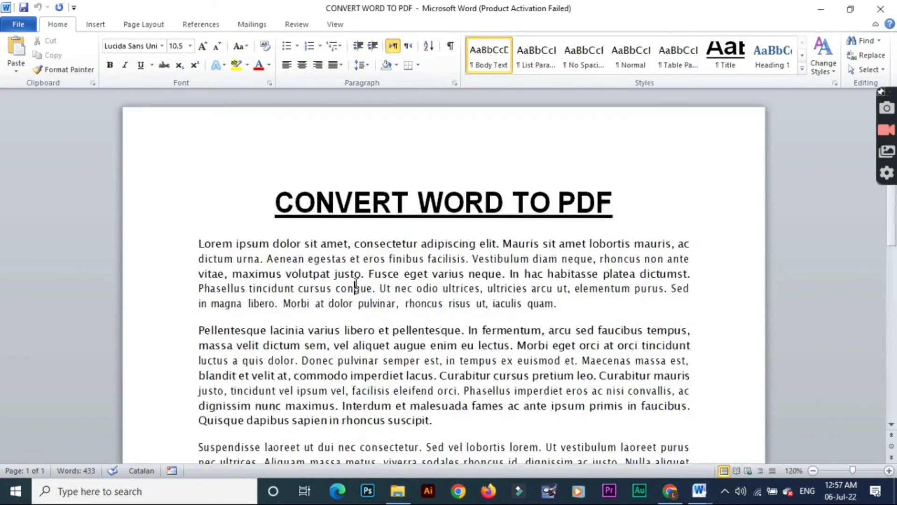
Trim the first paragraph back to end at 'iacul' and add blank lines after it.
left_click(378, 373)
scroll(298, 318, "down", 3)
scroll(297, 318, "up", 3)
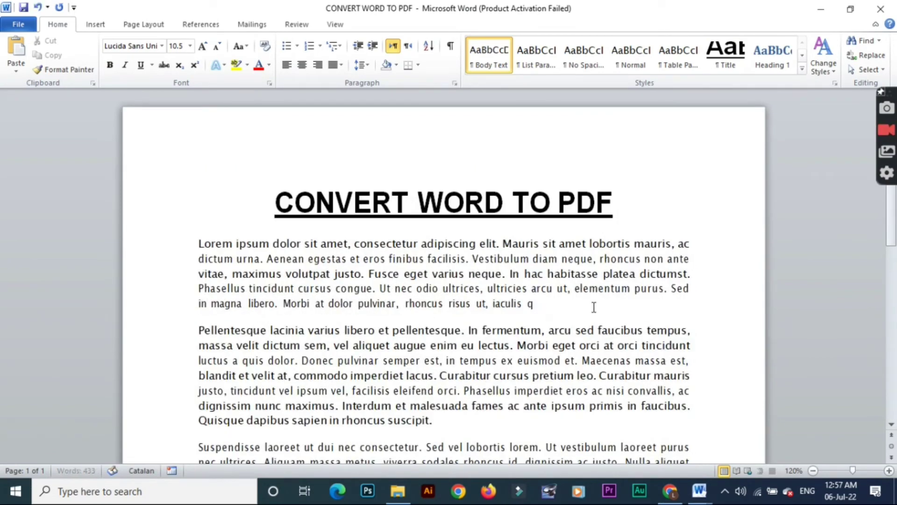
key("BackSpace")
key("Return")
key("Return")
key("Return")
key("Return")
key("Return")
key("BackSpace")
key("BackSpace")
key("BackSpace")
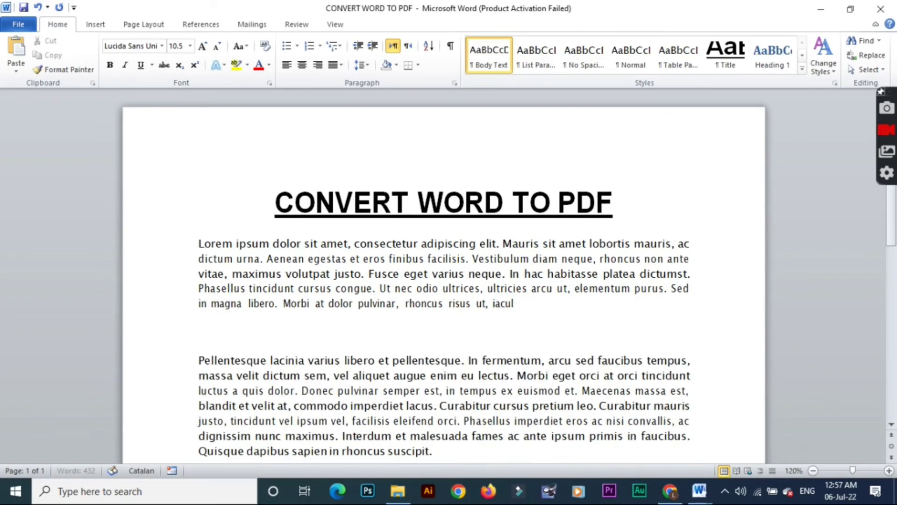
scroll(616, 299, "down", 2)
scroll(525, 330, "up", 2)
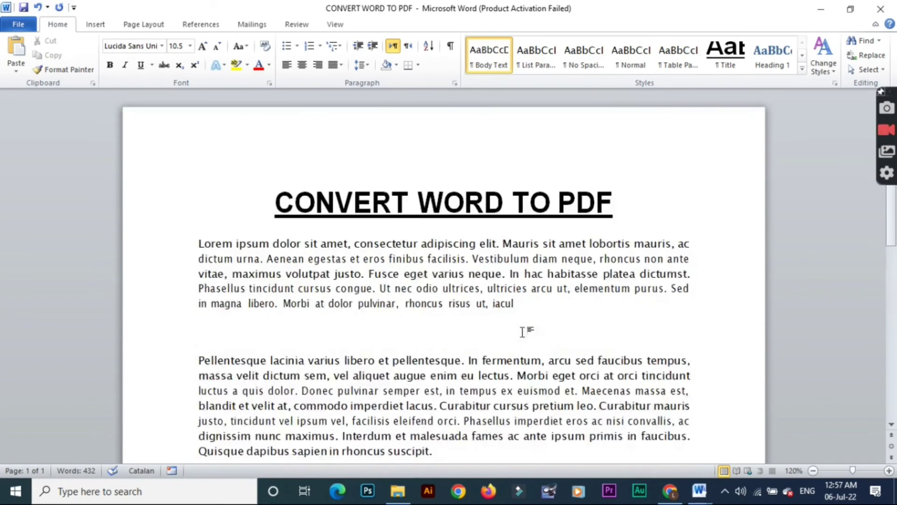
scroll(420, 435, "down", 3)
scroll(420, 434, "up", 3)
scroll(420, 434, "down", 5)
scroll(420, 435, "down", 4)
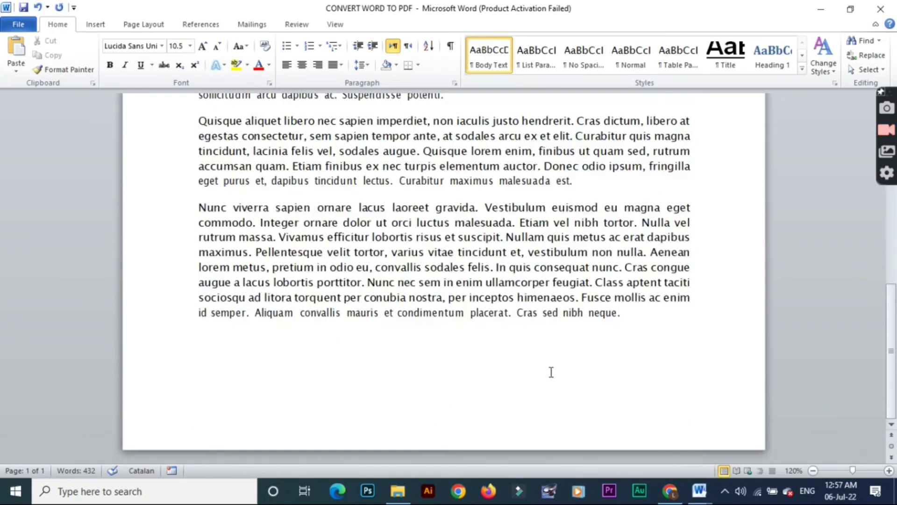
scroll(649, 350, "up", 4)
scroll(647, 350, "up", 4)
scroll(644, 351, "up", 3)
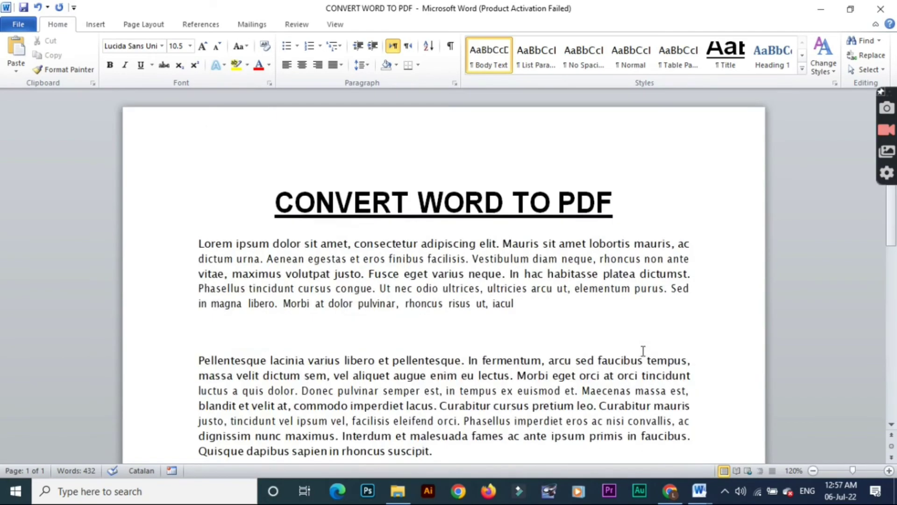